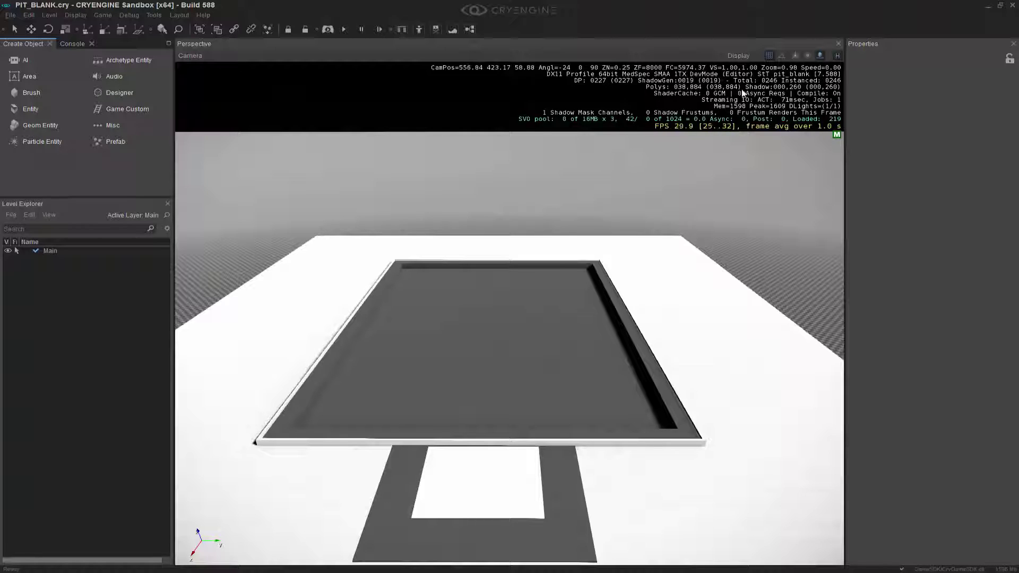
# - Turn off the Display Debug information shown over the viewport
pyautogui.click(739, 55)
pyautogui.scroll(-3, 772, 175)
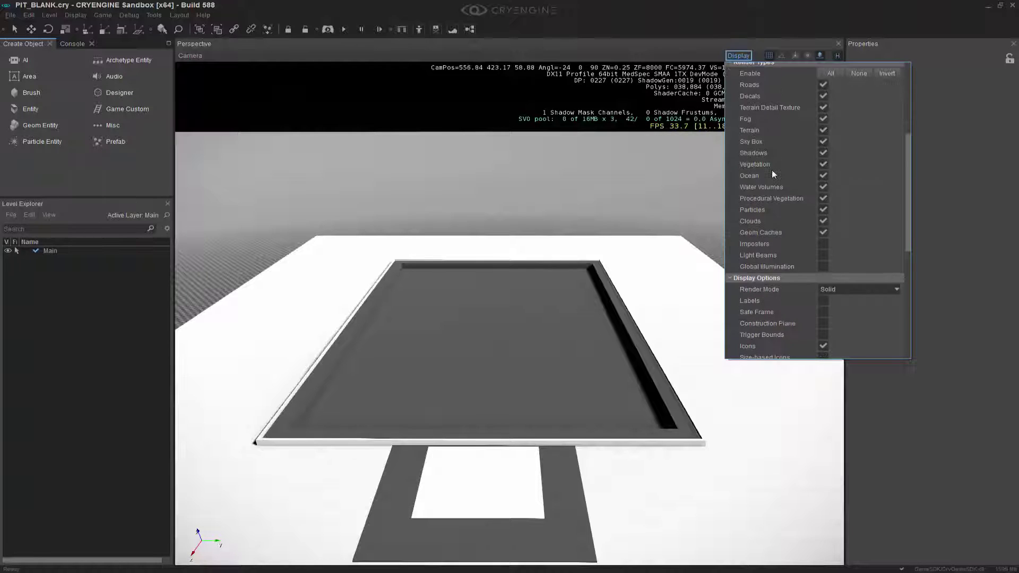
pyautogui.scroll(-5, 772, 175)
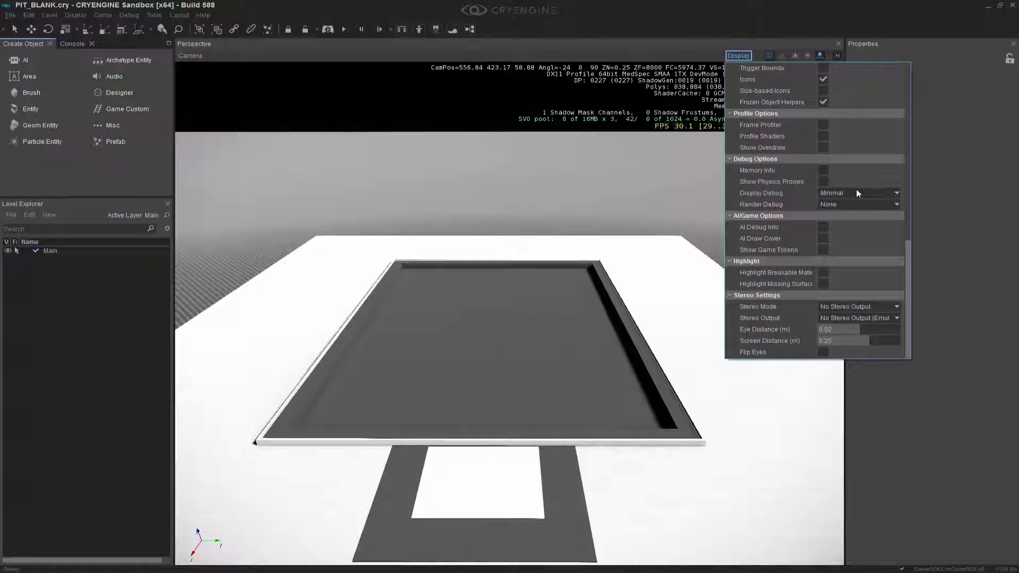
pyautogui.click(856, 191)
pyautogui.click(853, 183)
pyautogui.click(521, 190)
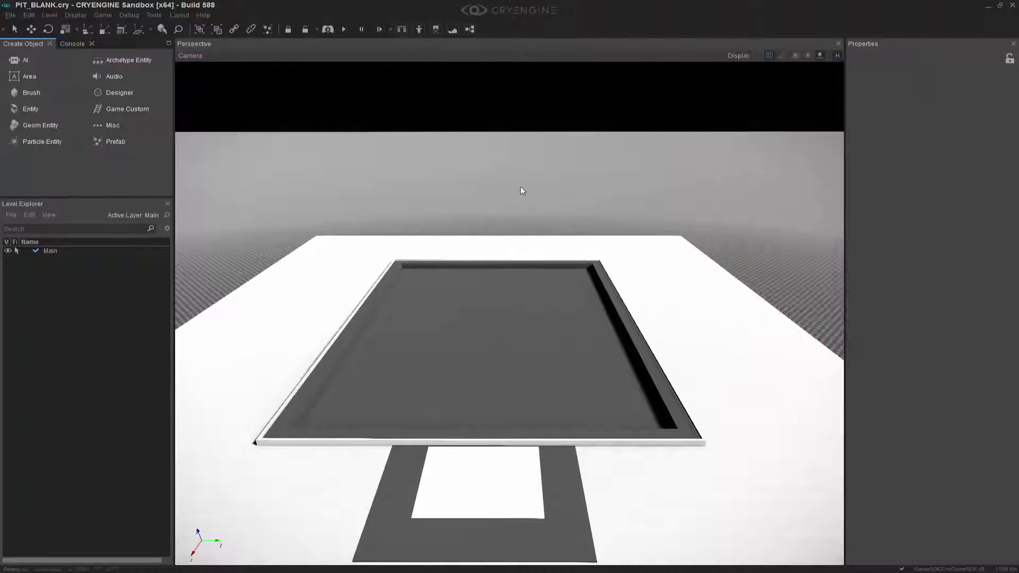
# - Select all the level's Designer objects together, freeze them, and clear the selection
pyautogui.moveTo(521, 190); pyautogui.dragTo(525, 239, button='right')
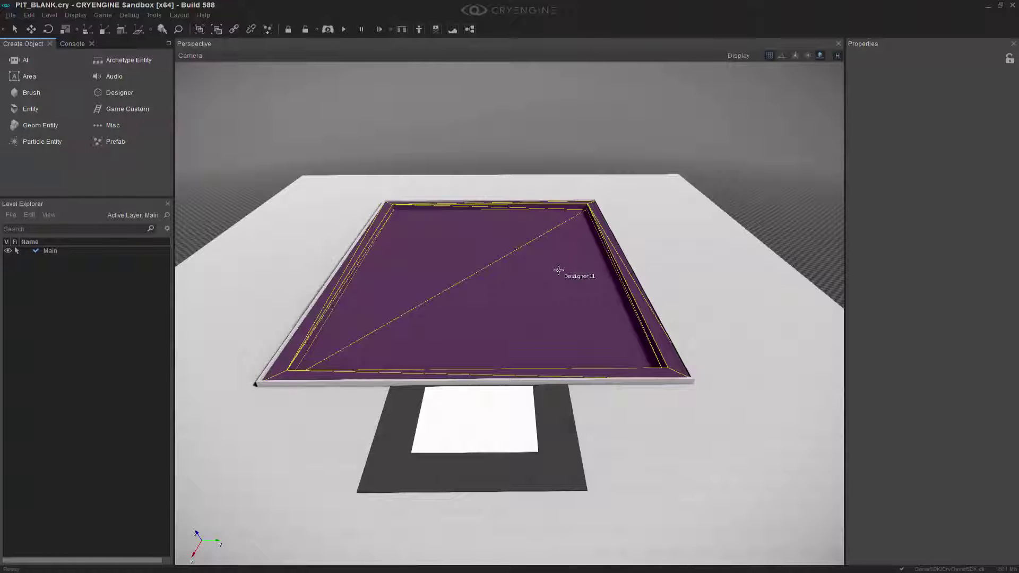
pyautogui.click(560, 453)
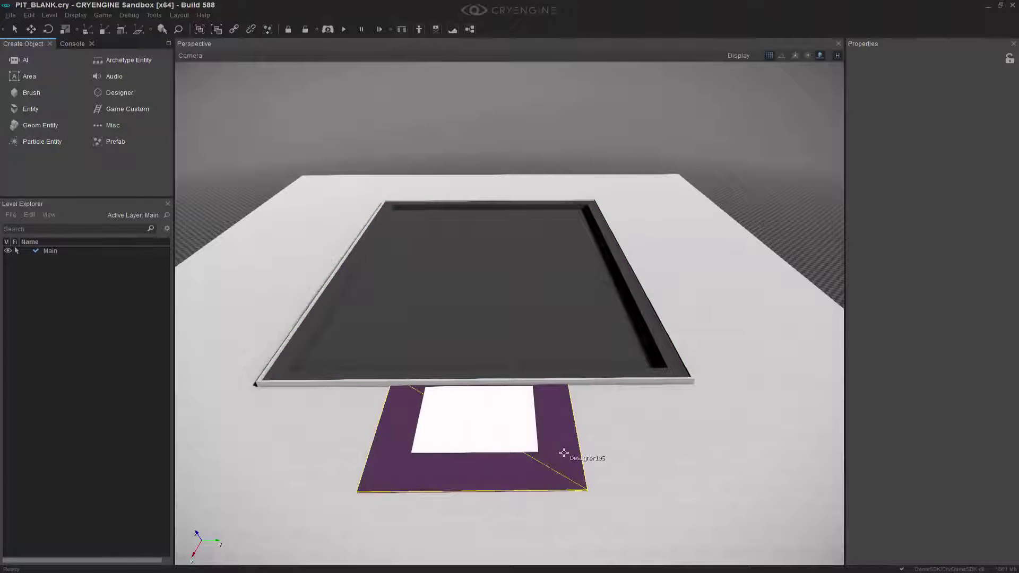
pyautogui.scroll(-2, 532, 371)
pyautogui.scroll(-4, 532, 372)
pyautogui.moveTo(352, 154); pyautogui.dragTo(794, 454)
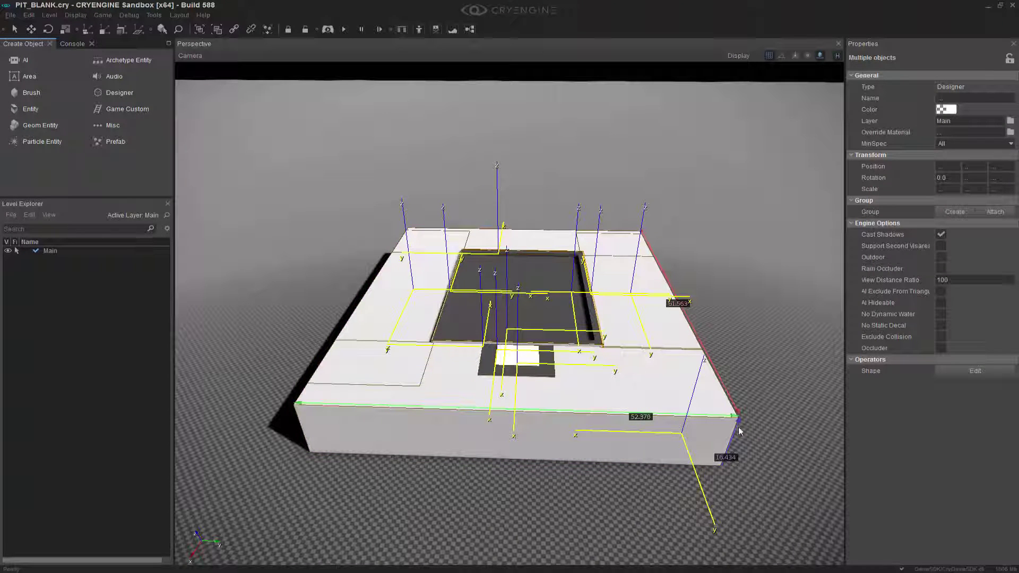
pyautogui.press('f')
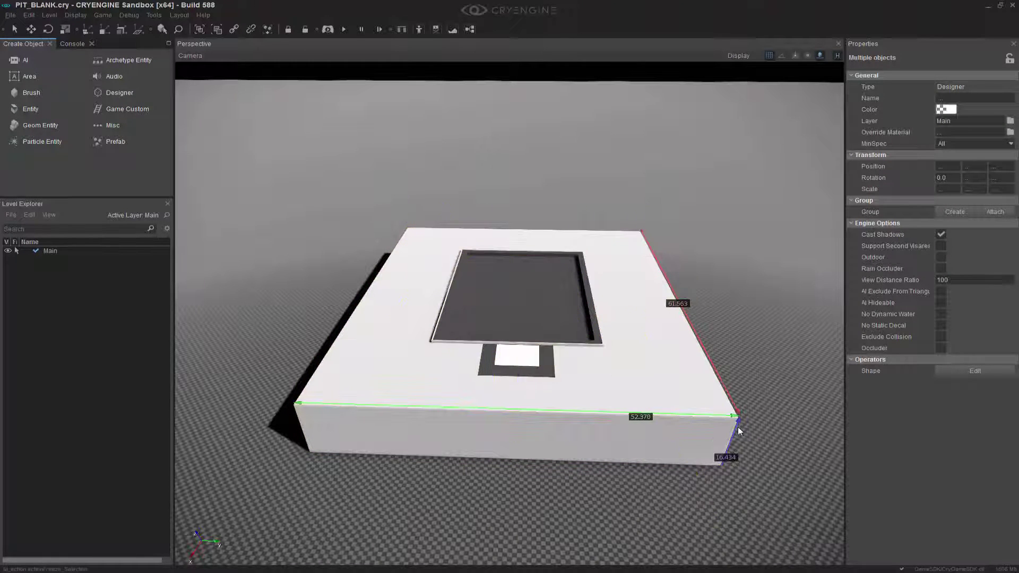
pyautogui.scroll(4, 697, 361)
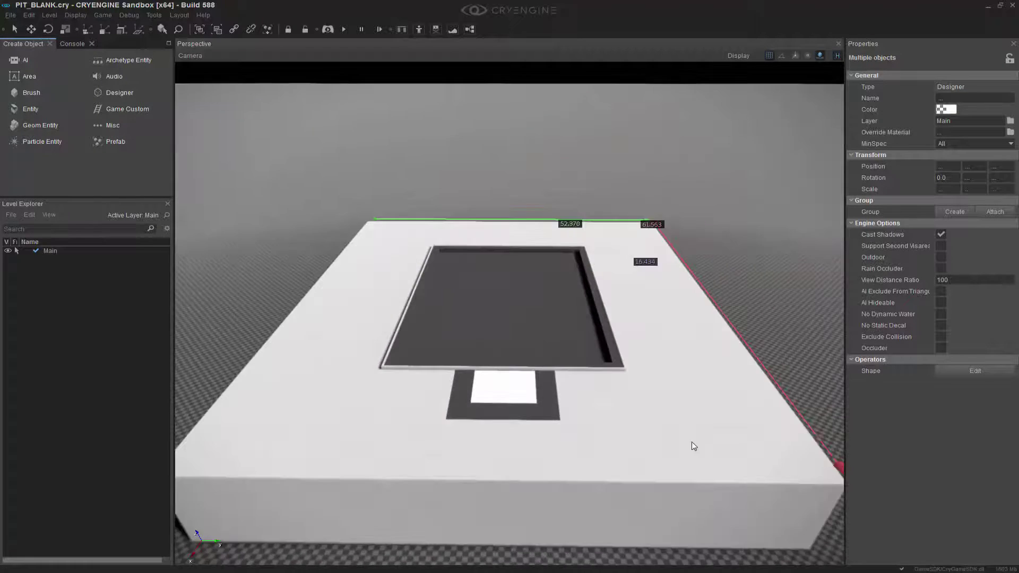
pyautogui.scroll(3, 626, 324)
pyautogui.scroll(1, 584, 239)
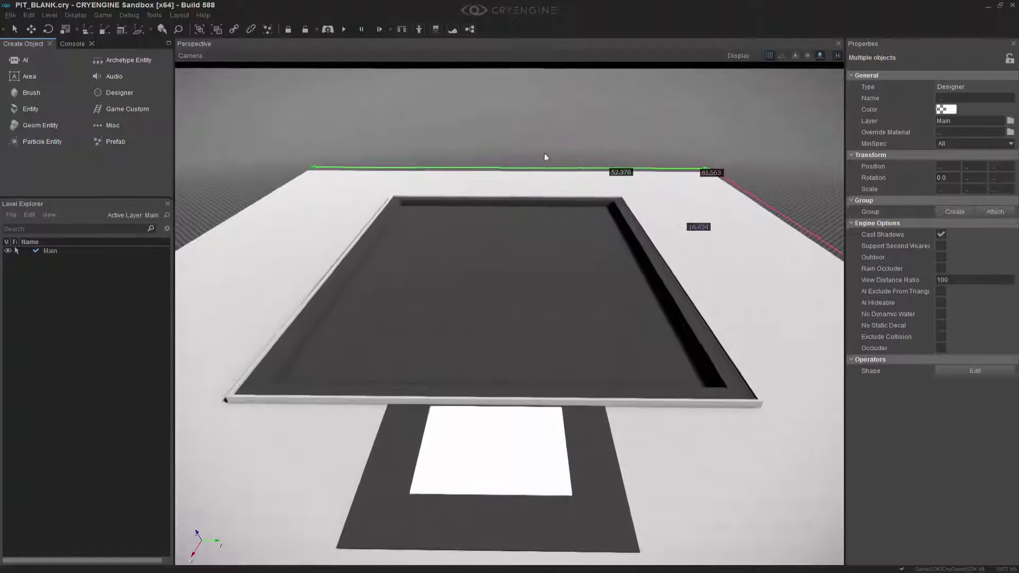
pyautogui.click(545, 133)
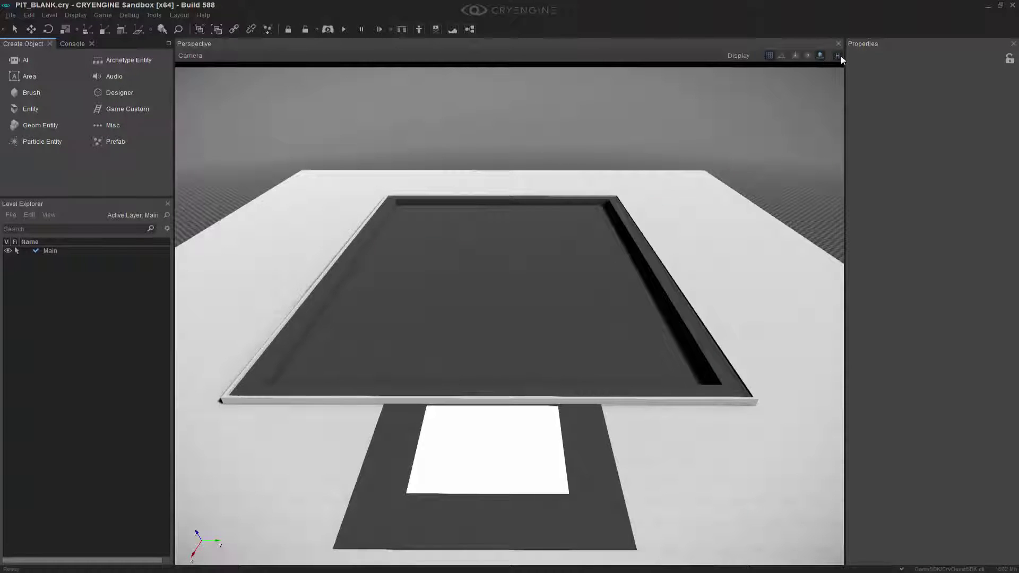
# - Create a Navigation Area on the pit floor, placing one point near each of the four inner corners
pyautogui.moveTo(695, 223); pyautogui.dragTo(637, 239, button='right')
pyautogui.moveTo(399, 297); pyautogui.dragTo(393, 324, button='right')
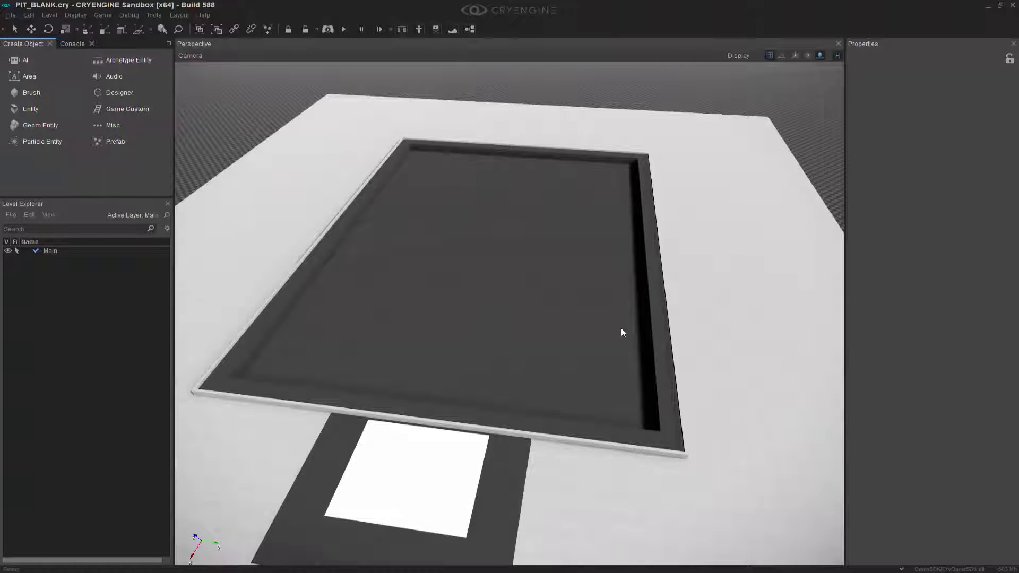
pyautogui.click(26, 60)
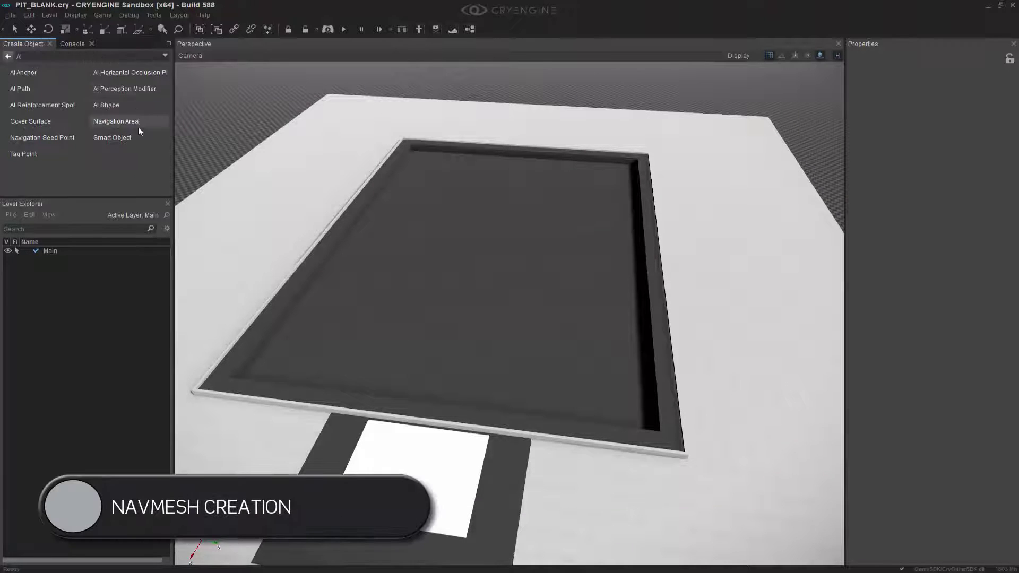
pyautogui.click(125, 120)
pyautogui.moveTo(491, 269); pyautogui.dragTo(467, 268, button='right')
pyautogui.click(364, 272)
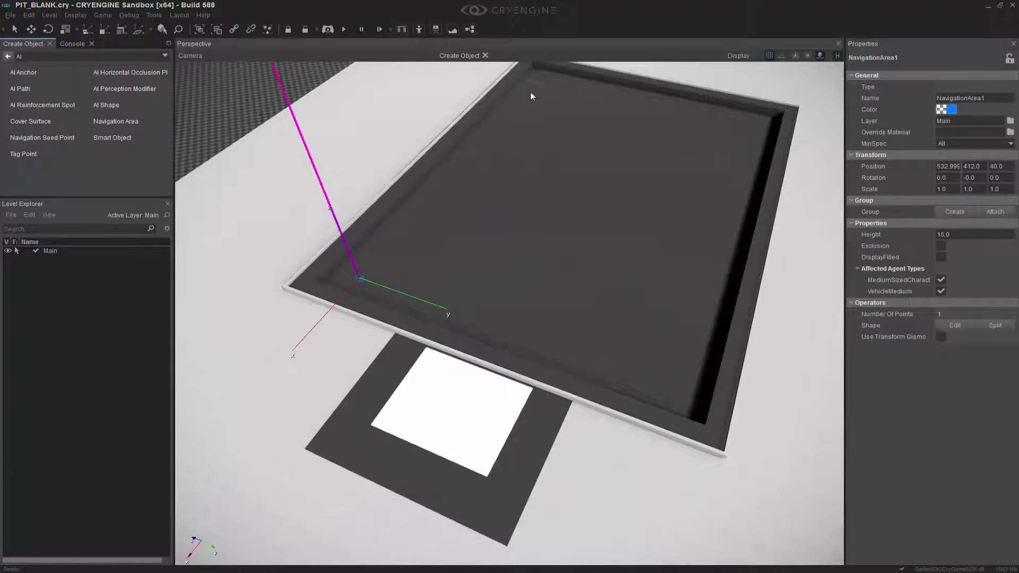
pyautogui.click(544, 76)
pyautogui.click(772, 123)
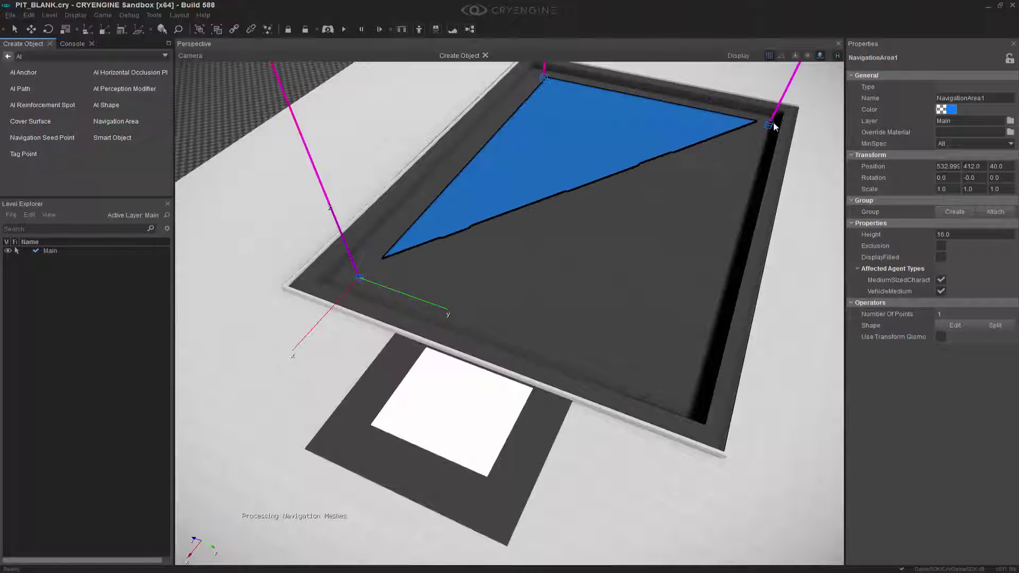
pyautogui.click(682, 393)
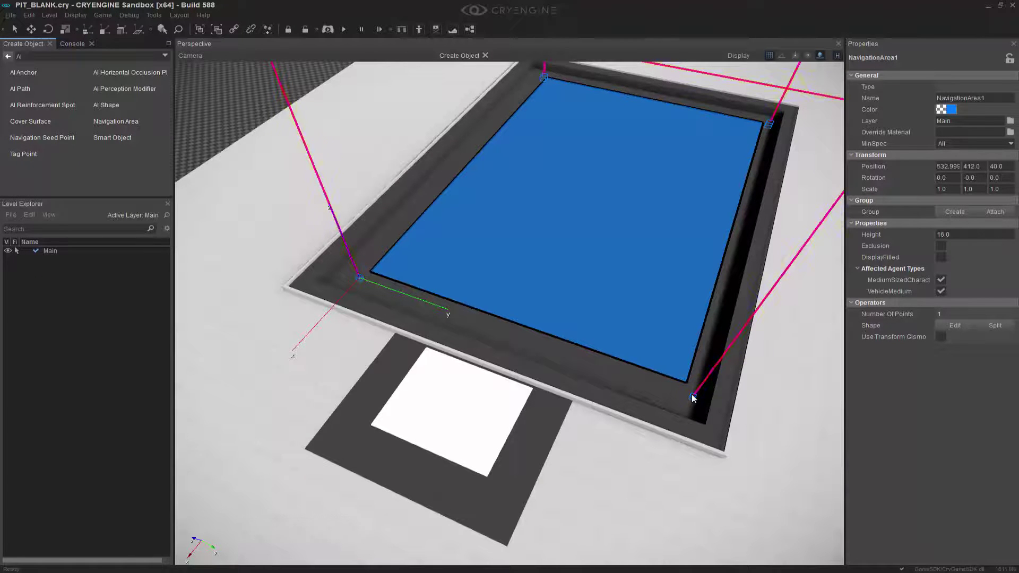
pyautogui.doubleClick(692, 394)
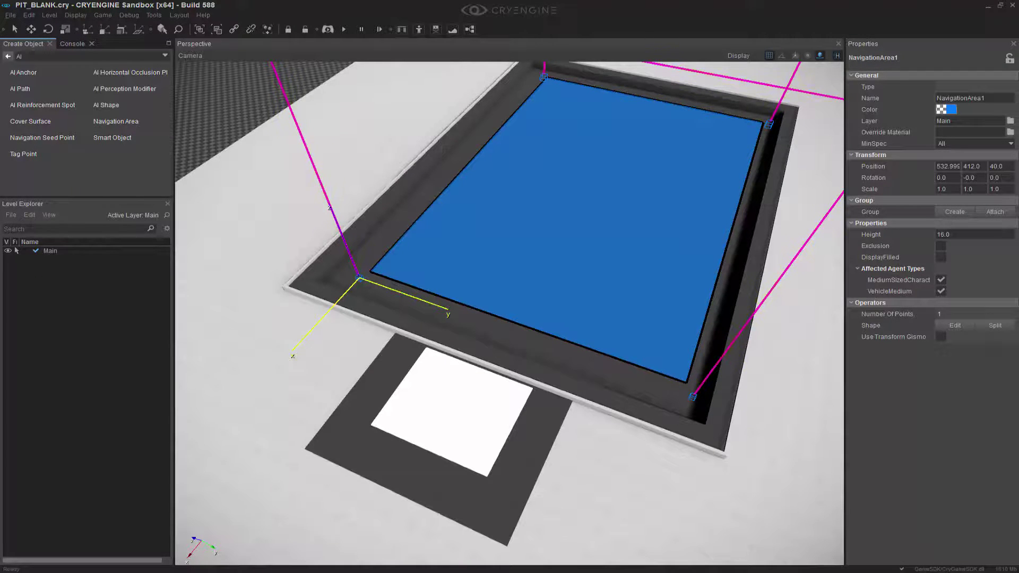
# - Edit the navigation area's shape by slightly nudging its first corner point, then finish editing and deselect the area
pyautogui.moveTo(646, 360); pyautogui.dragTo(661, 360, button='right')
pyautogui.moveTo(661, 359); pyautogui.dragTo(711, 345, button='middle')
pyautogui.moveTo(674, 366); pyautogui.dragTo(668, 371, button='right')
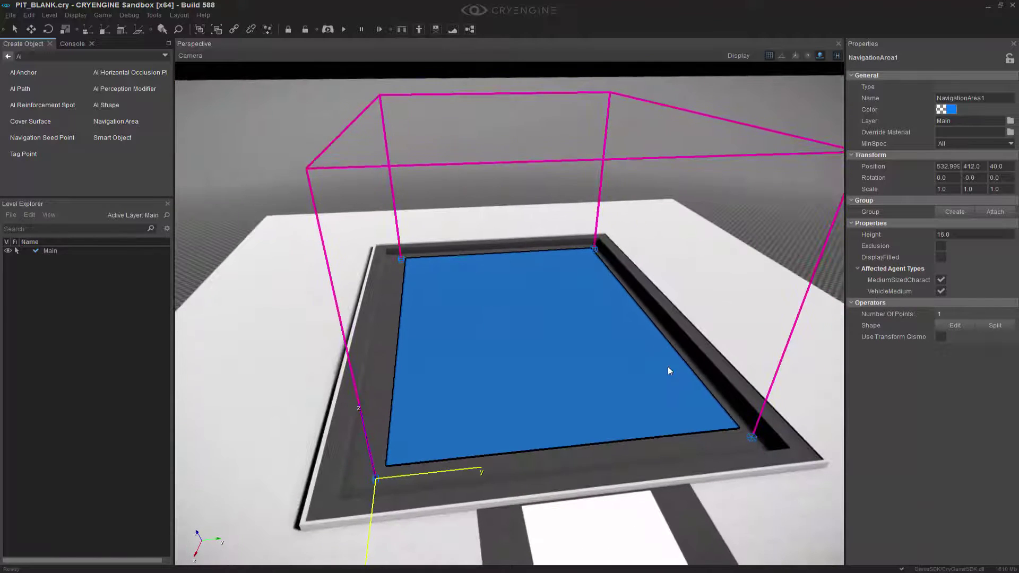
pyautogui.click(966, 325)
pyautogui.moveTo(375, 479)
pyautogui.mouseDown()
pyautogui.moveTo(420, 477)
pyautogui.moveTo(376, 477)
pyautogui.mouseUp()
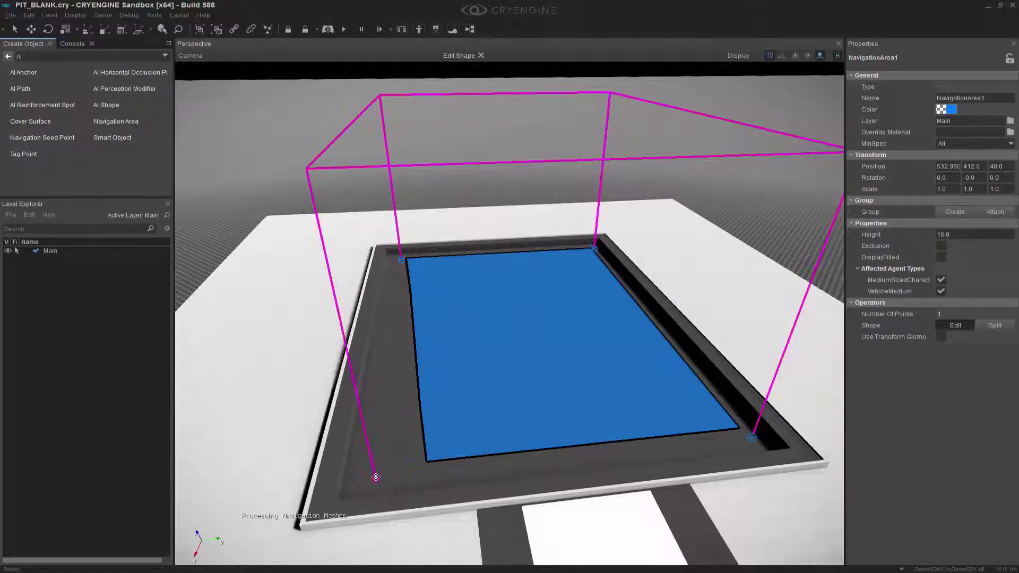
pyautogui.click(965, 324)
pyautogui.moveTo(578, 353); pyautogui.dragTo(654, 323, button='right')
pyautogui.scroll(-3, 585, 376)
pyautogui.click(732, 196)
pyautogui.moveTo(731, 197); pyautogui.dragTo(729, 192, button='right')
pyautogui.moveTo(635, 230); pyautogui.dragTo(634, 232, button='right')
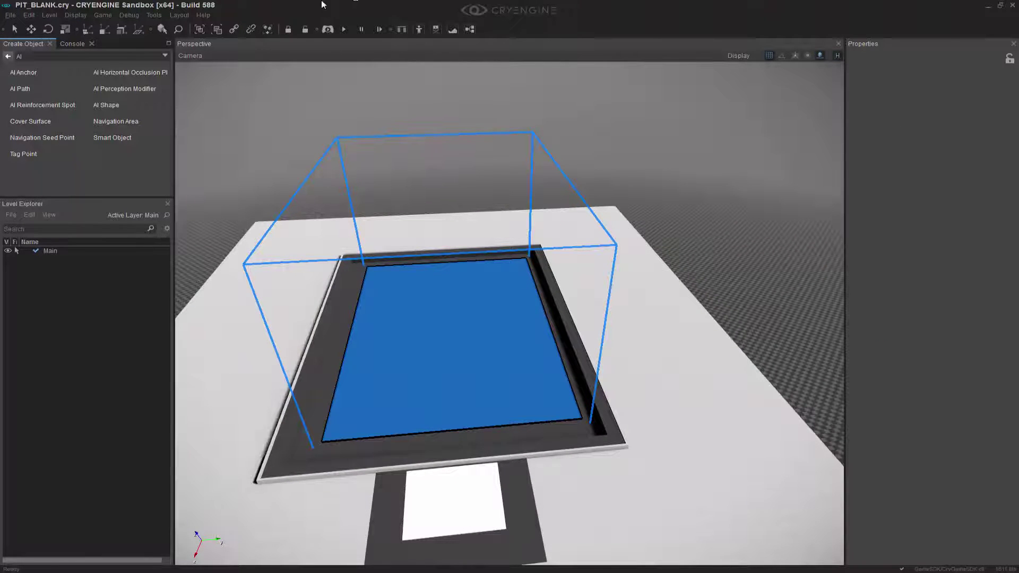
# - Place a Human AI character entity on the navigation mesh in the pit
pyautogui.click(8, 55)
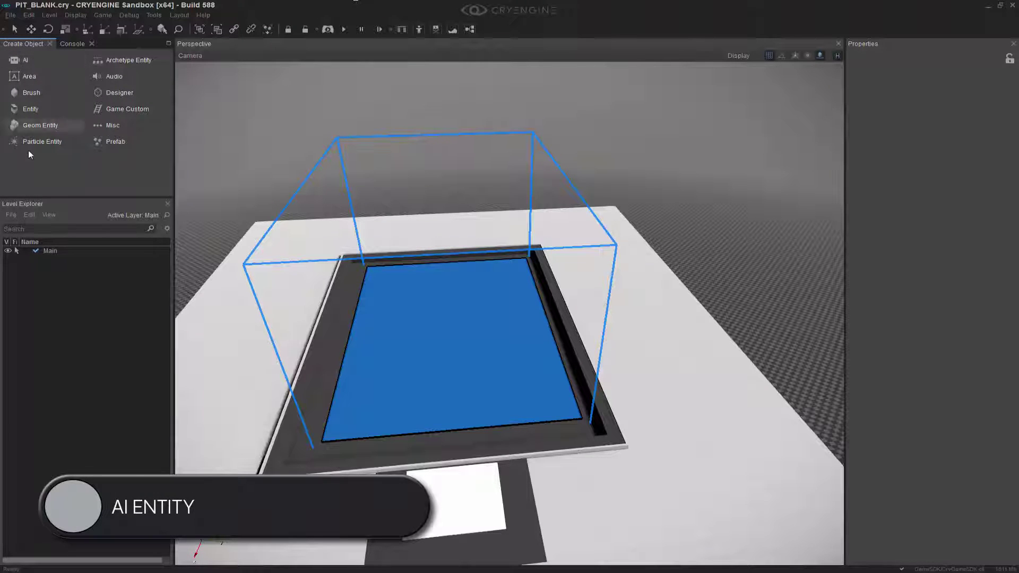
pyautogui.click(30, 109)
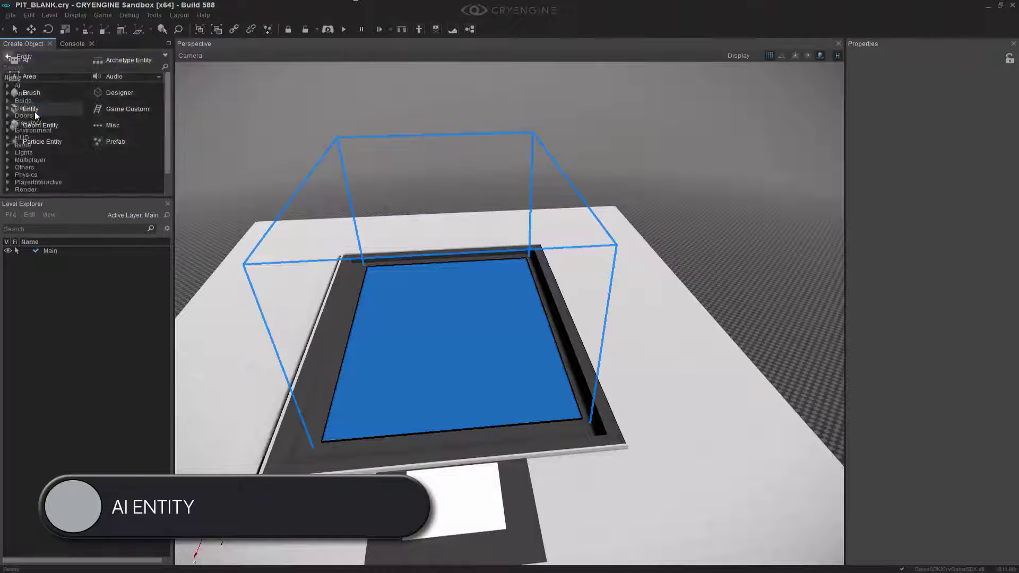
pyautogui.click(11, 87)
pyautogui.doubleClick(52, 109)
pyautogui.click(52, 116)
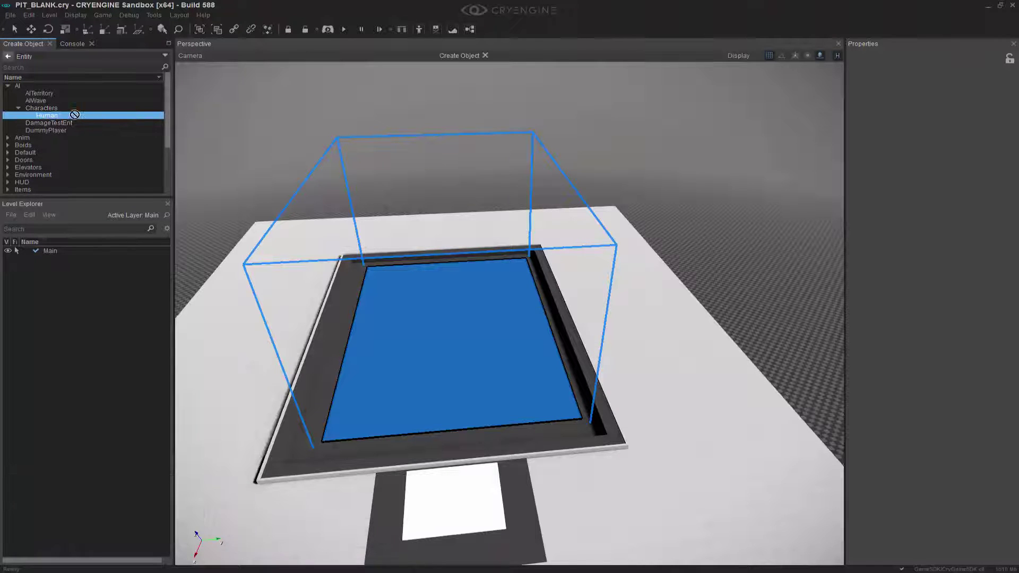
pyautogui.moveTo(75, 113); pyautogui.dragTo(474, 377)
pyautogui.click(474, 378)
# - Reposition the Human entity on the pit floor to about X 522, Y 424, Z 40
pyautogui.moveTo(546, 387); pyautogui.dragTo(438, 382, button='right')
pyautogui.press('w')
pyautogui.press('d')
pyautogui.moveTo(473, 298); pyautogui.dragTo(477, 296, button='right')
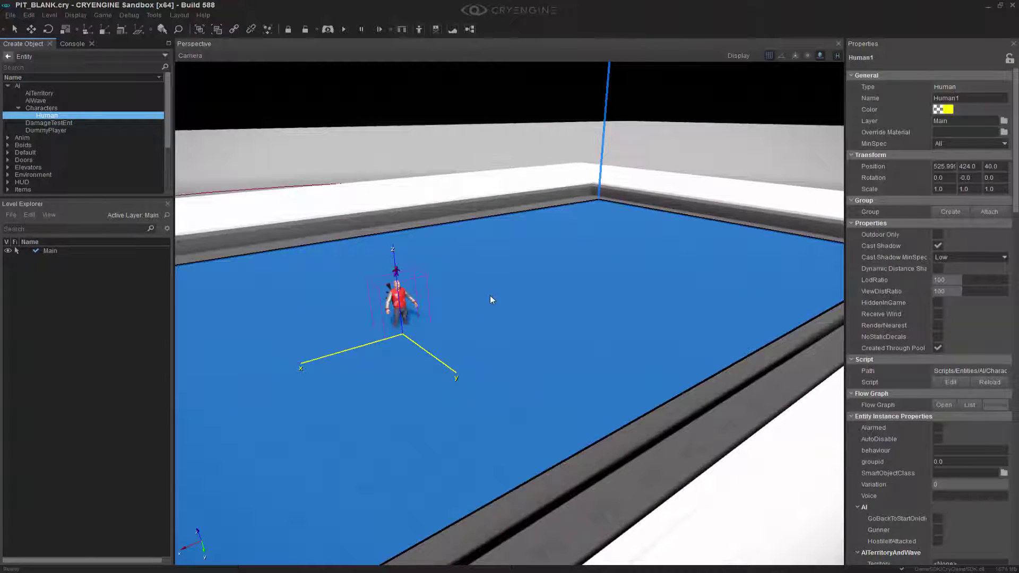
pyautogui.keyDown('ctrl'); pyautogui.keyDown('shift'); pyautogui.click(500, 302); pyautogui.keyUp('shift'); pyautogui.keyUp('ctrl')
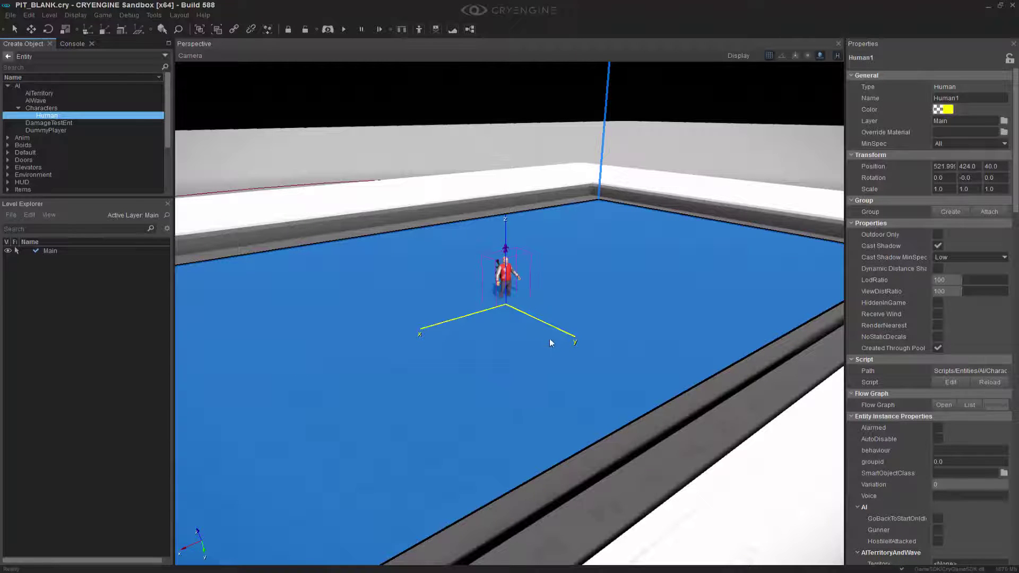
# - Raise the Human entity with the Move tool to a Z position of 41.0
pyautogui.press('a')
pyautogui.moveTo(578, 336)
pyautogui.mouseDown(button='right')
pyautogui.moveTo(656, 321)
pyautogui.moveTo(584, 336)
pyautogui.mouseUp(button='right')
pyautogui.press('w')
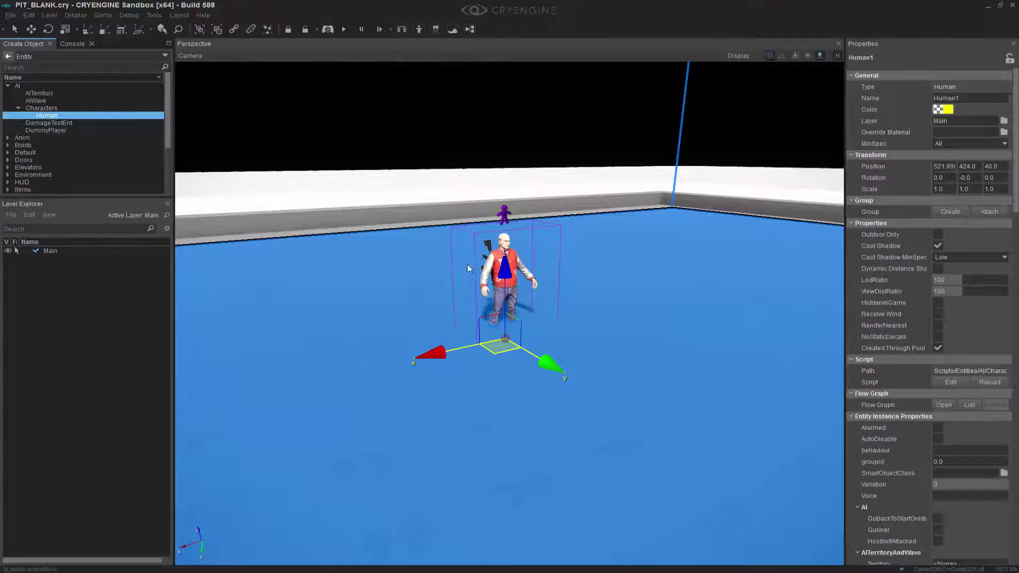
pyautogui.moveTo(504, 305); pyautogui.dragTo(515, 165)
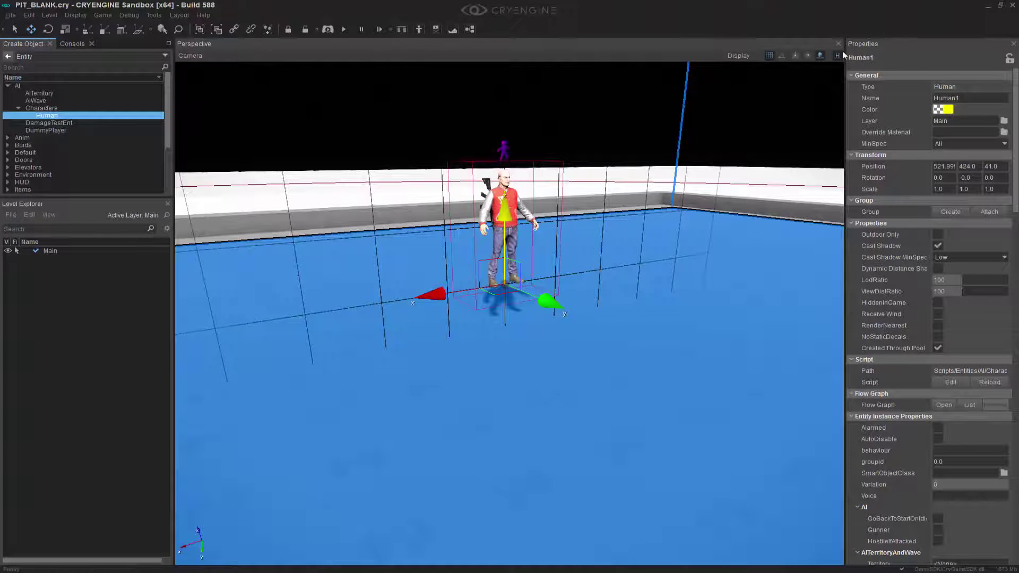
# - Turn off grid snapping and move the Human entity freely to about X 522.1, Y 424.3, Z 40.24
pyautogui.click(767, 56)
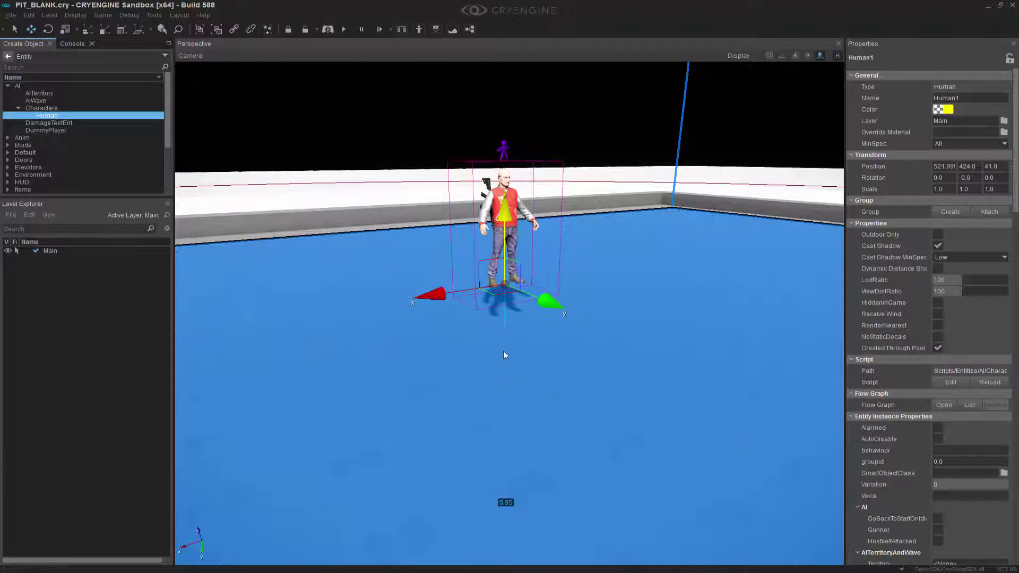
pyautogui.moveTo(504, 349); pyautogui.dragTo(511, 335)
pyautogui.moveTo(685, 395); pyautogui.dragTo(530, 215, button='right')
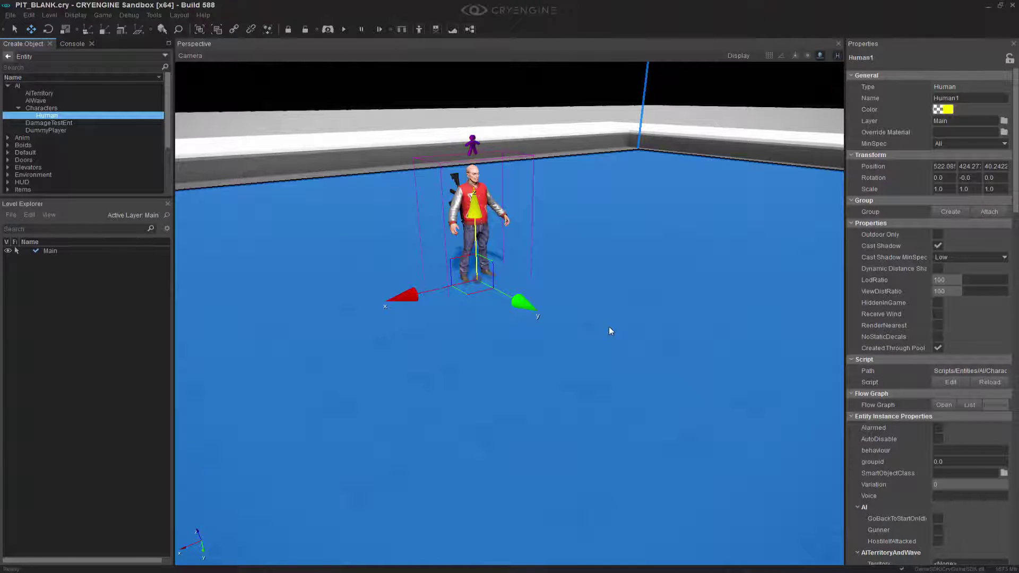
# - Enable the Physics/AI simulation with the Human entity still selected
pyautogui.moveTo(609, 327); pyautogui.dragTo(569, 325, button='right')
pyautogui.moveTo(569, 325); pyautogui.dragTo(569, 372, button='middle')
pyautogui.scroll(-10, 567, 314)
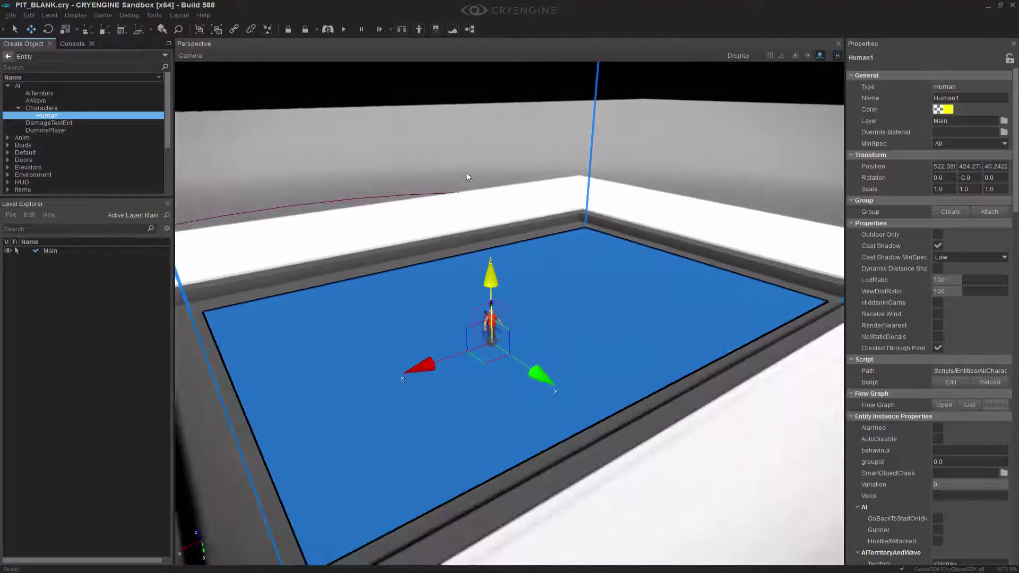
pyautogui.click(103, 15)
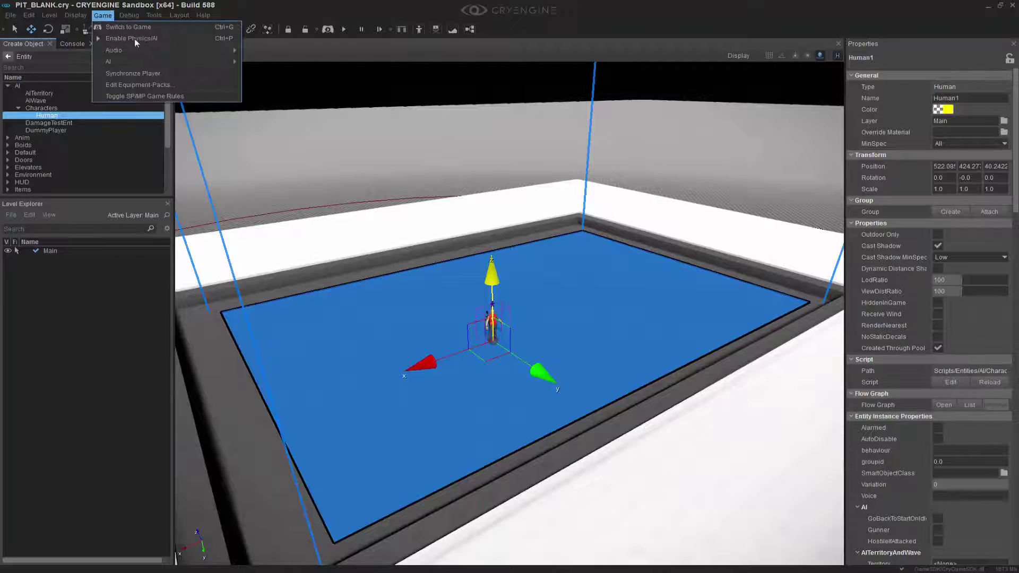
pyautogui.click(151, 38)
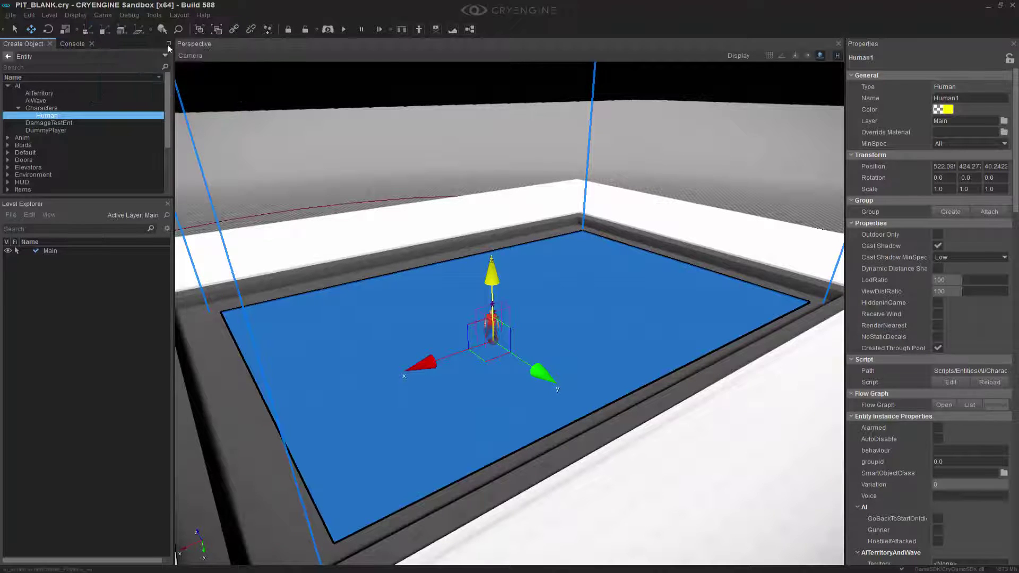
# - Send the selected Human to the navigation mesh's far corner in the simulation, then deselect the entity
pyautogui.scroll(8, 621, 301)
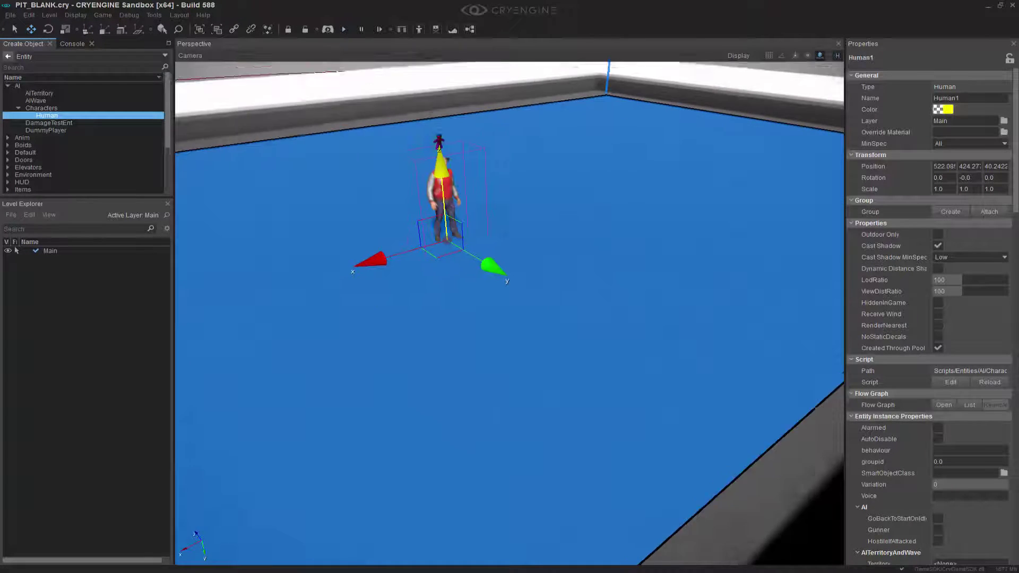
pyautogui.moveTo(735, 261); pyautogui.dragTo(719, 228, button='right')
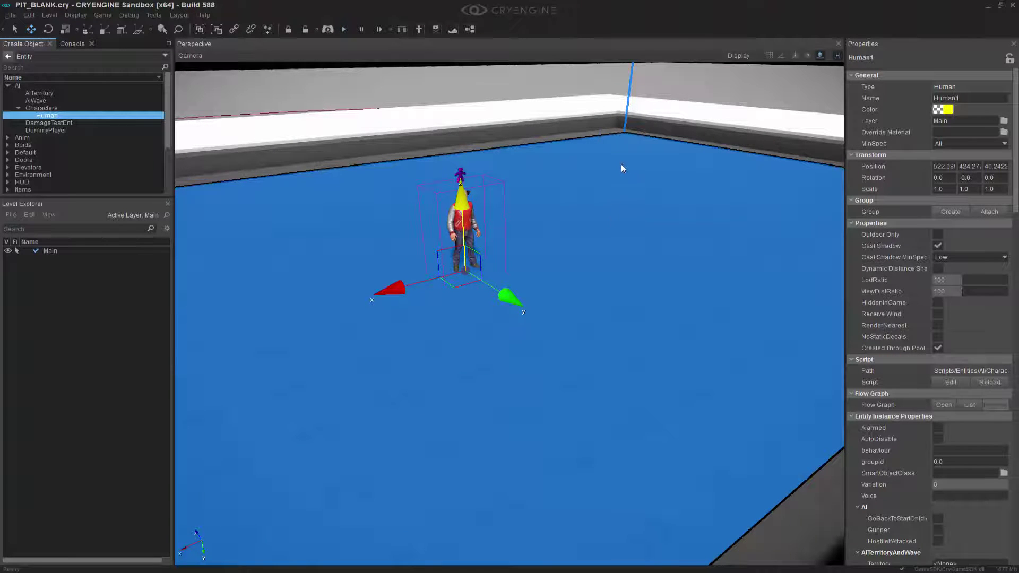
pyautogui.moveTo(624, 164); pyautogui.dragTo(630, 171, button='middle')
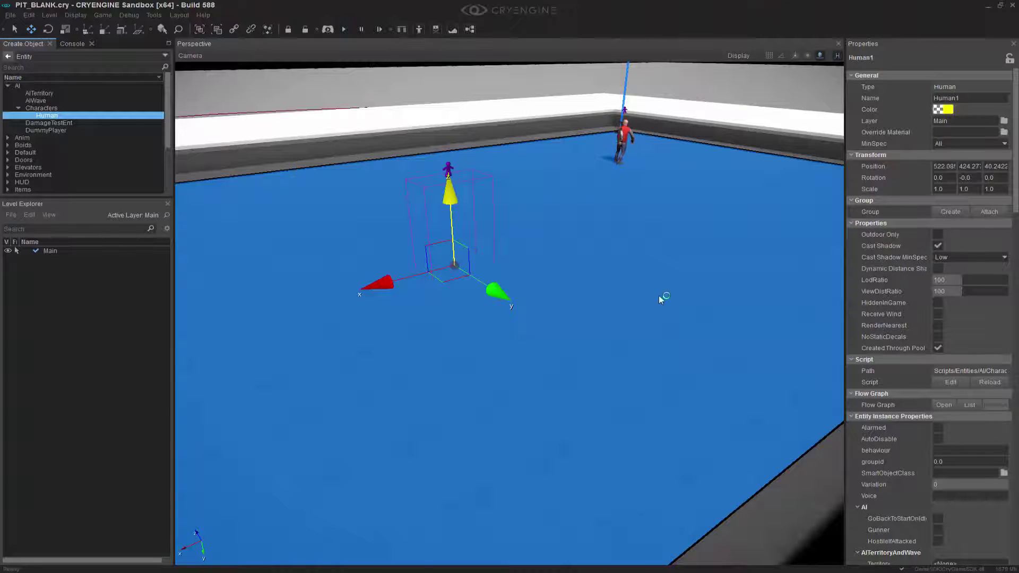
pyautogui.moveTo(659, 295); pyautogui.dragTo(646, 309, button='right')
pyautogui.click(646, 308)
pyautogui.scroll(-5, 648, 387)
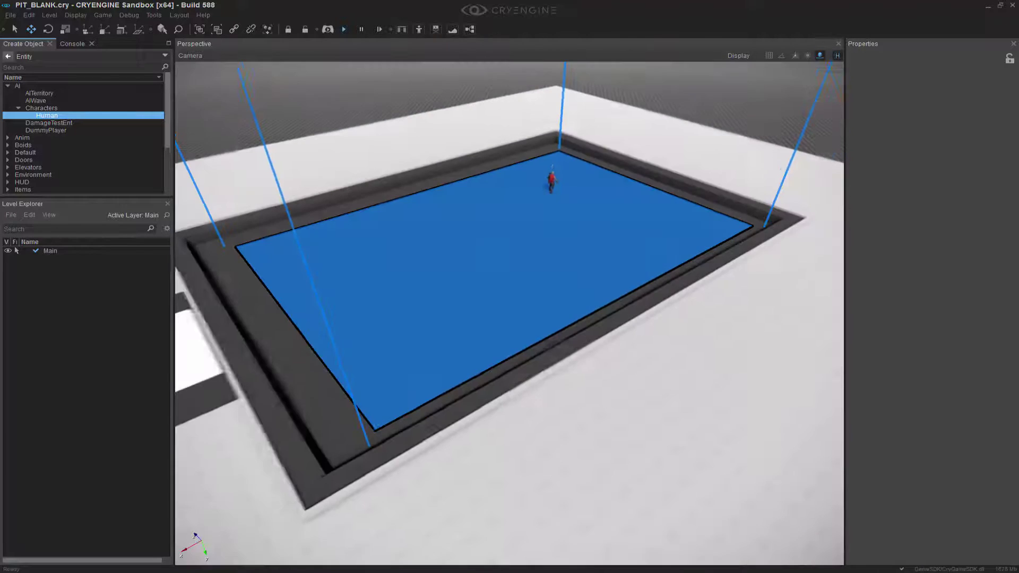
# - Turn off the Physics/AI simulation
pyautogui.moveTo(648, 387); pyautogui.dragTo(645, 376, button='middle')
pyautogui.scroll(2, 645, 376)
pyautogui.click(109, 16)
pyautogui.click(124, 37)
# - Clone the navigation area and place the copy partway along the original at about X 517.5, Y 411.8, Z 40.24
pyautogui.moveTo(458, 269); pyautogui.dragTo(473, 270, button='right')
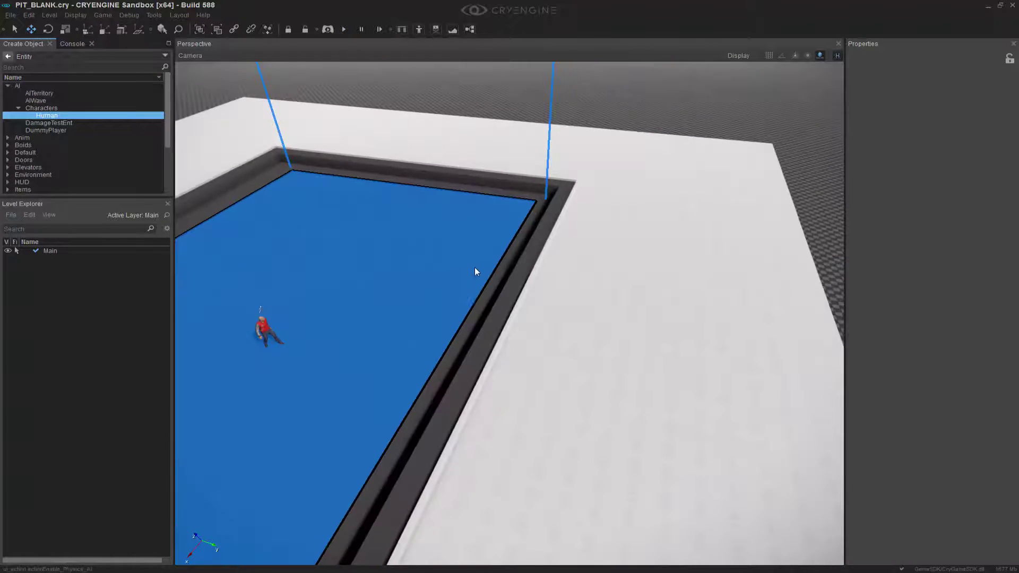
pyautogui.moveTo(473, 270); pyautogui.dragTo(495, 281, button='middle')
pyautogui.moveTo(496, 281); pyautogui.dragTo(504, 306, button='right')
pyautogui.scroll(-6, 505, 306)
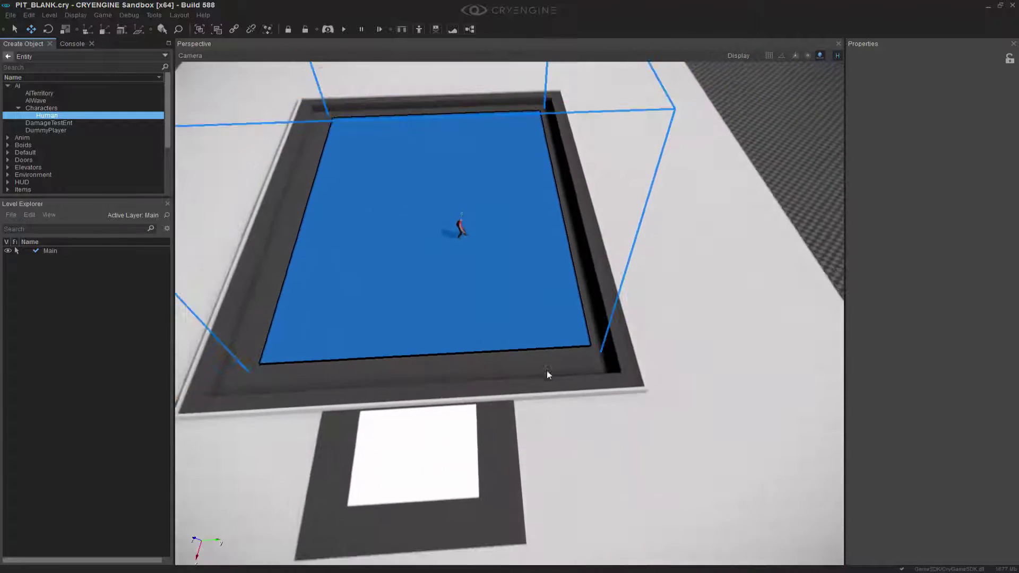
pyautogui.moveTo(545, 374); pyautogui.dragTo(515, 333, button='right')
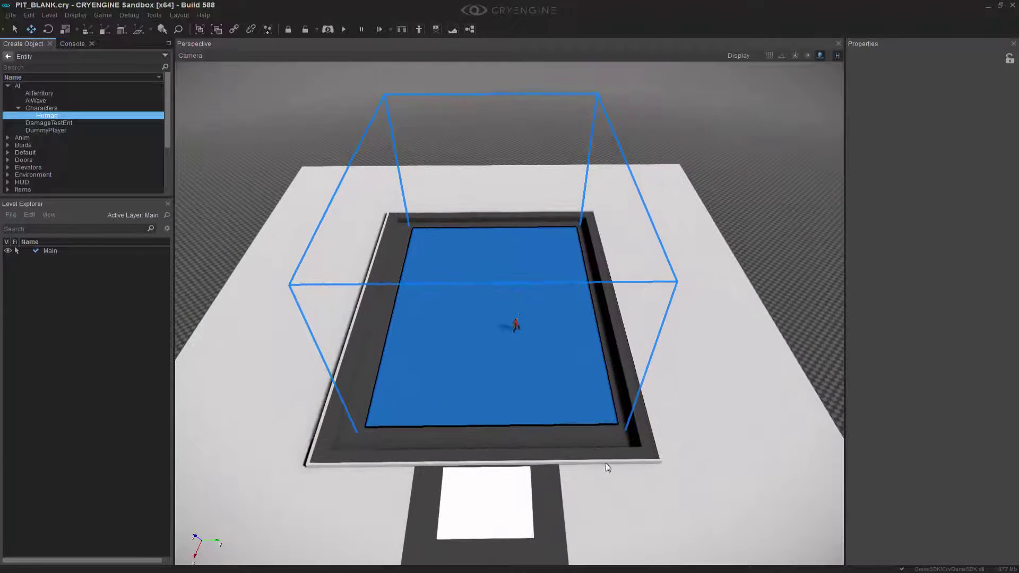
pyautogui.click(673, 282)
pyautogui.moveTo(456, 374); pyautogui.dragTo(328, 381, button='right')
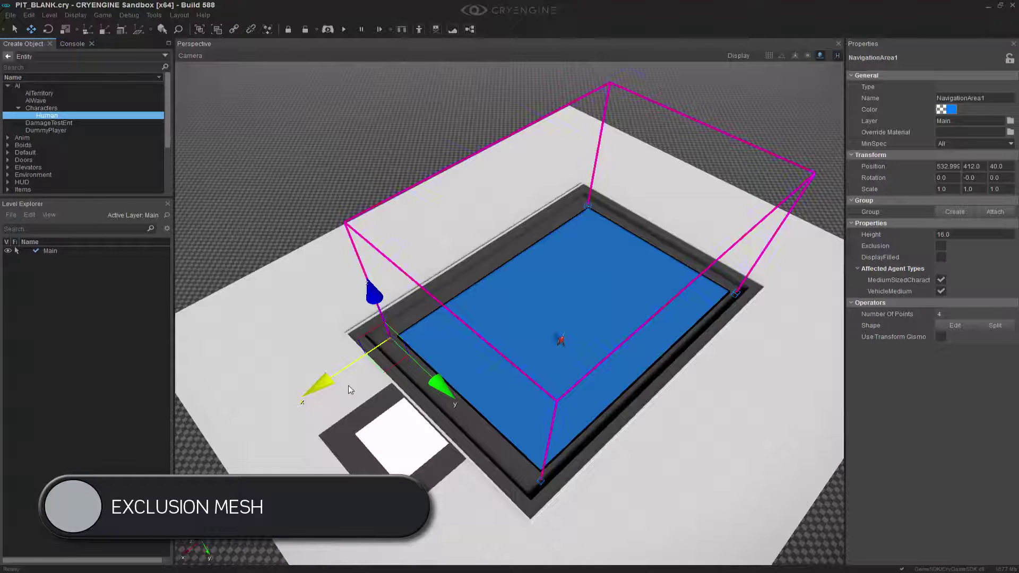
pyautogui.hotkey('ctrl', 'c')
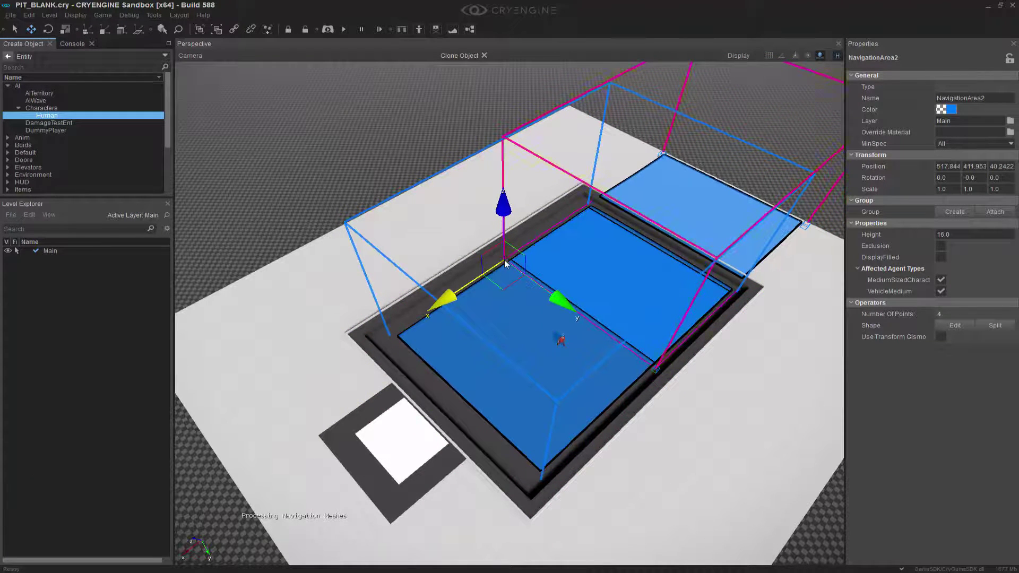
pyautogui.click(505, 262)
# - Scale the copied navigation area uniformly to 0.42
pyautogui.moveTo(610, 359); pyautogui.dragTo(627, 372, button='right')
pyautogui.press('4')
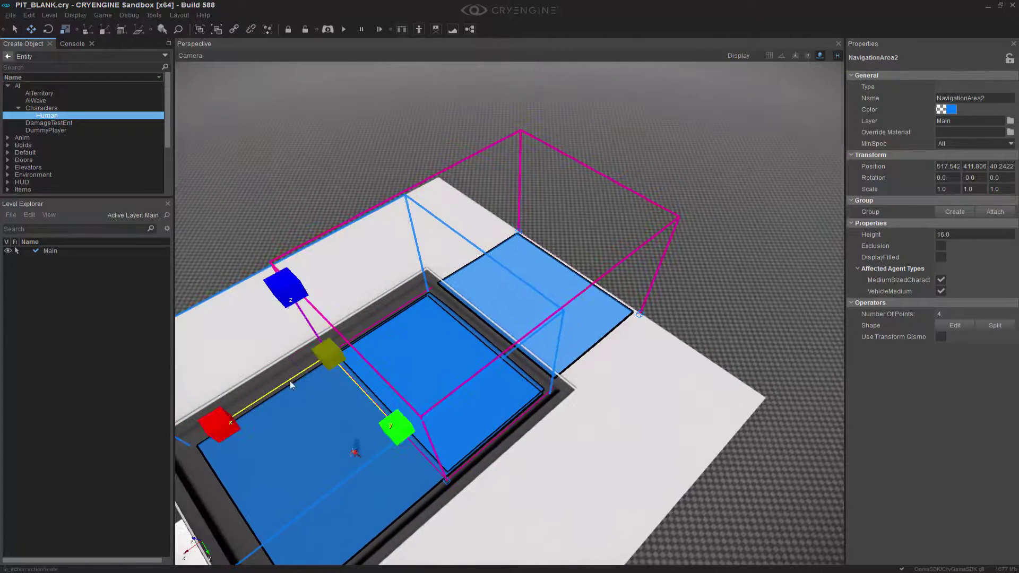
pyautogui.moveTo(330, 352); pyautogui.dragTo(310, 381)
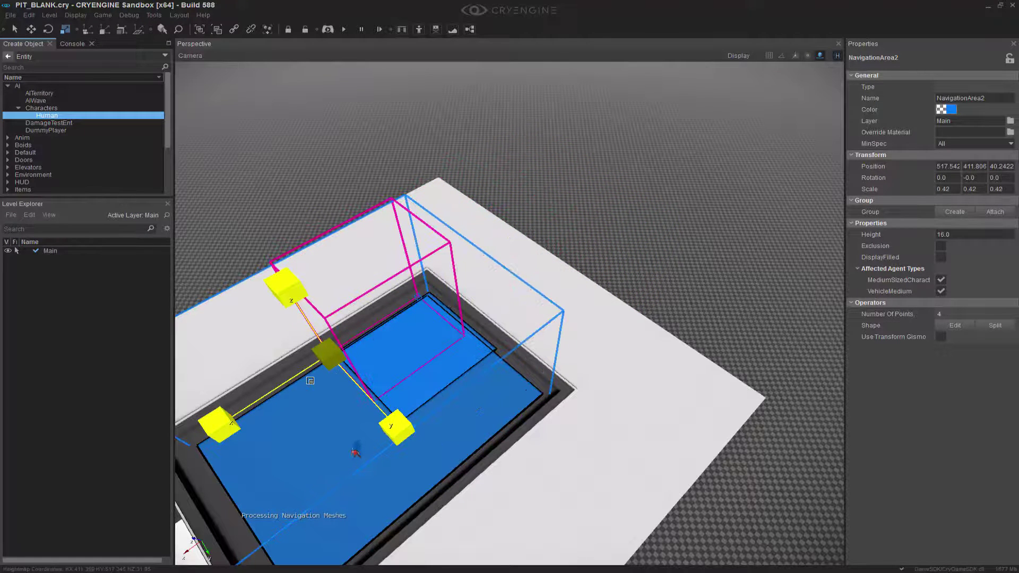
# - Move the scaled copy fully inside the original navigation mesh near the Human, to about X 519.8, Y 417.5
pyautogui.press('2')
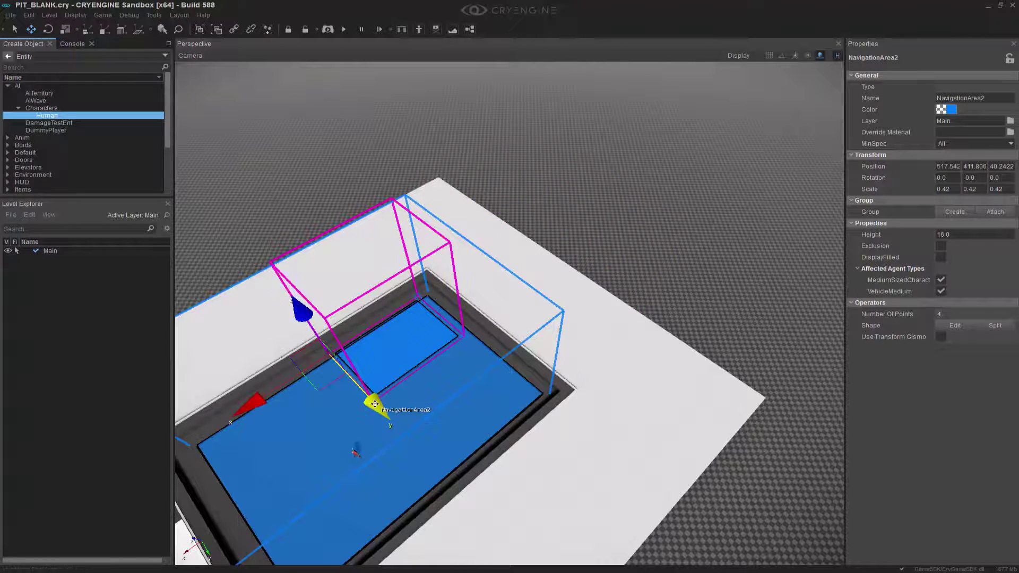
pyautogui.moveTo(376, 402); pyautogui.dragTo(474, 401)
pyautogui.moveTo(473, 396); pyautogui.dragTo(489, 363, button='right')
pyautogui.press('a')
pyautogui.press('w')
pyautogui.moveTo(477, 370); pyautogui.dragTo(455, 371)
pyautogui.moveTo(528, 417); pyautogui.dragTo(553, 389, button='right')
pyautogui.moveTo(553, 389); pyautogui.dragTo(673, 462, button='middle')
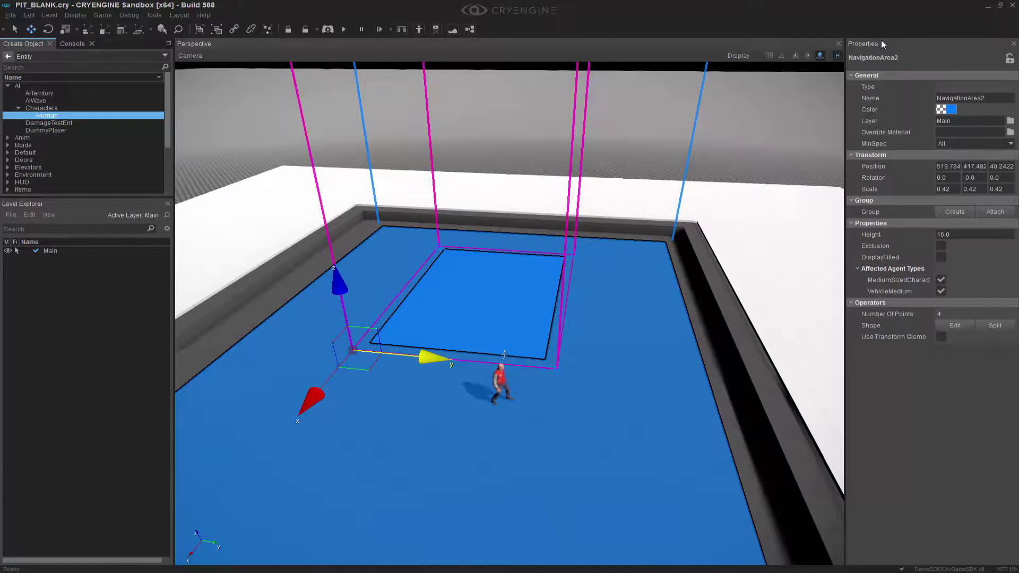
# - Enable Exclusion on the smaller navigation area and deselect it
pyautogui.click(940, 246)
pyautogui.click(629, 131)
pyautogui.moveTo(629, 132); pyautogui.dragTo(611, 136, button='right')
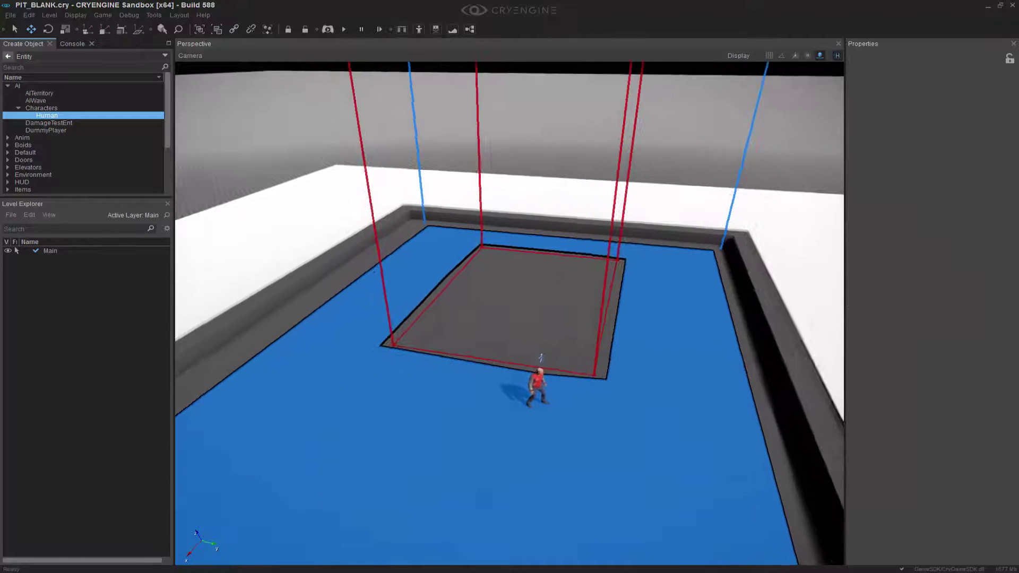
pyautogui.moveTo(610, 136); pyautogui.dragTo(612, 342, button='middle')
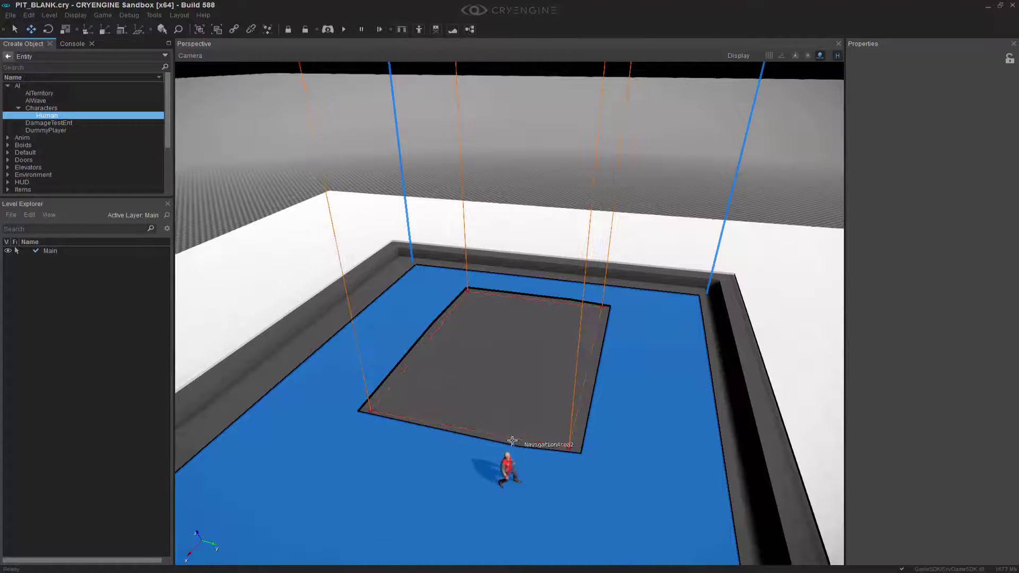
# - Select the Human, enable the Physics/AI simulation and send it around the exclusion area towards the mesh's far corner
pyautogui.click(508, 466)
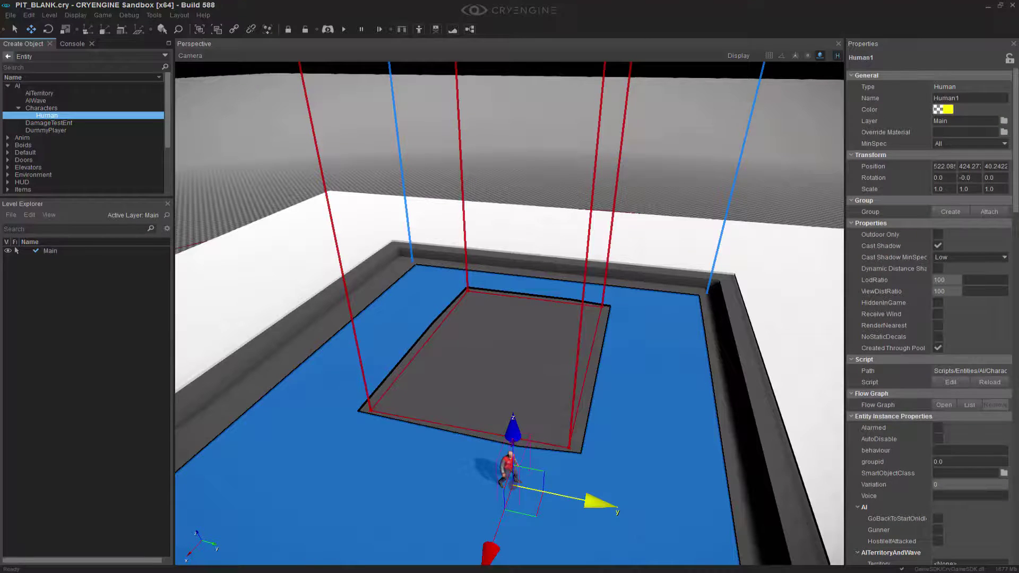
pyautogui.click(104, 16)
pyautogui.click(131, 39)
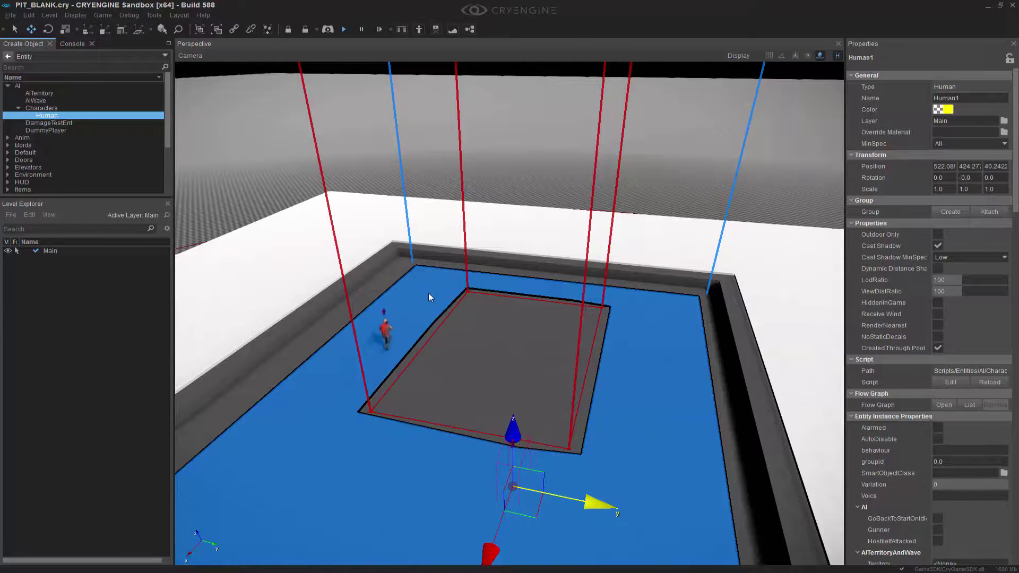
# - Move the exclusion area along Y to the mesh's side edge, at about Y 430, and reselect the Human
pyautogui.click(579, 332)
pyautogui.moveTo(442, 429); pyautogui.dragTo(539, 471)
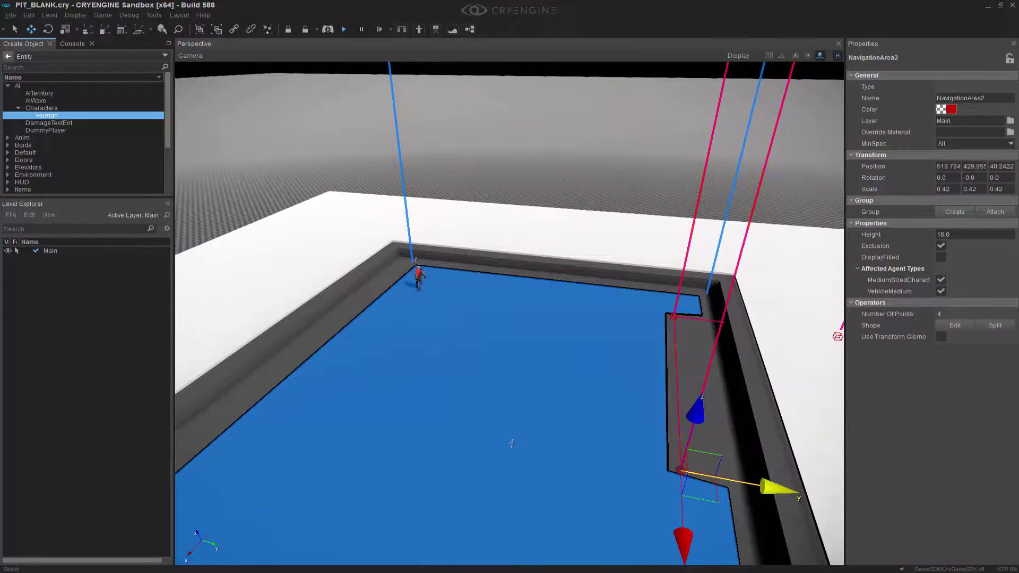
pyautogui.click(416, 271)
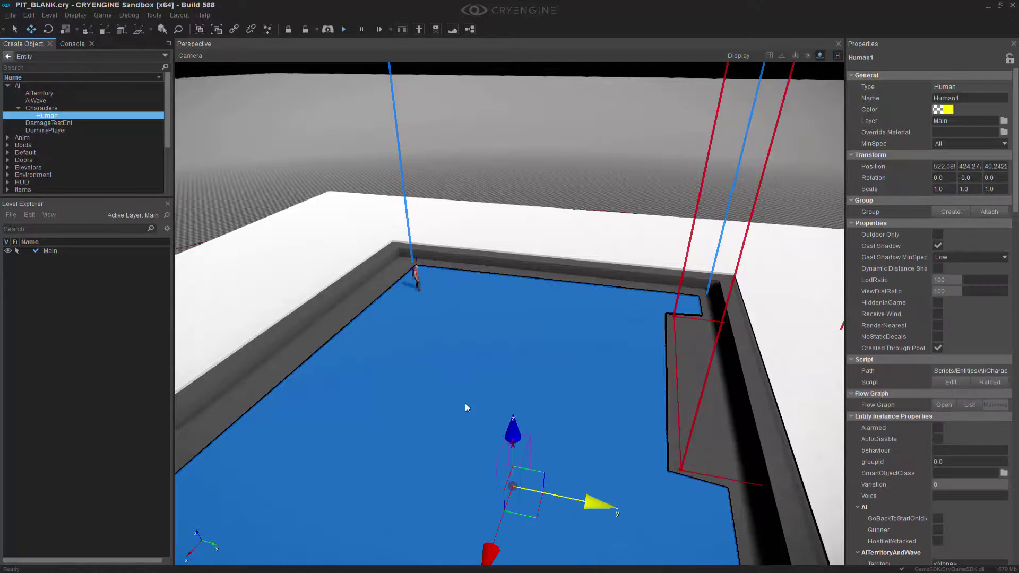